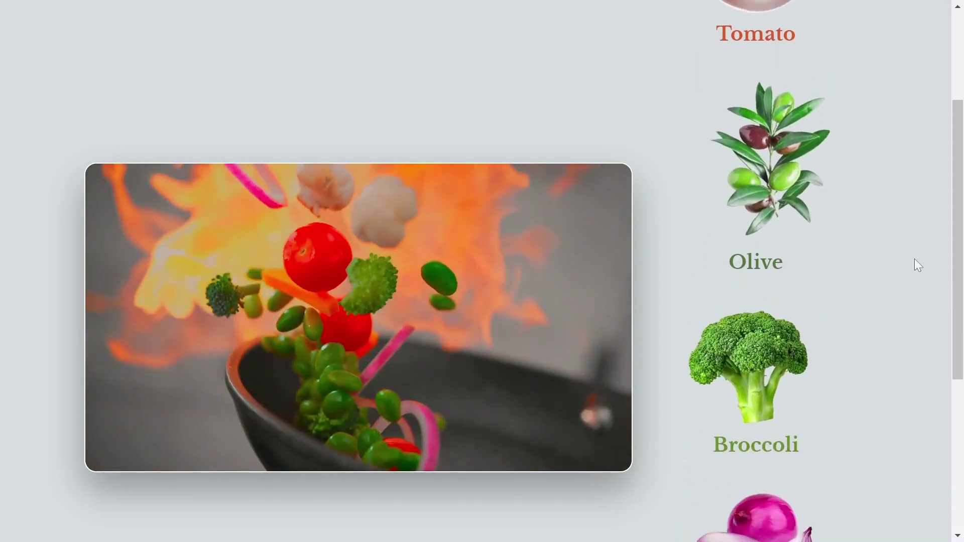
# Scroll the Unlimited Elements blog article down to the Method 2: Online Tool – ezgif.com section.
pyautogui.scroll(-4, 915, 258)
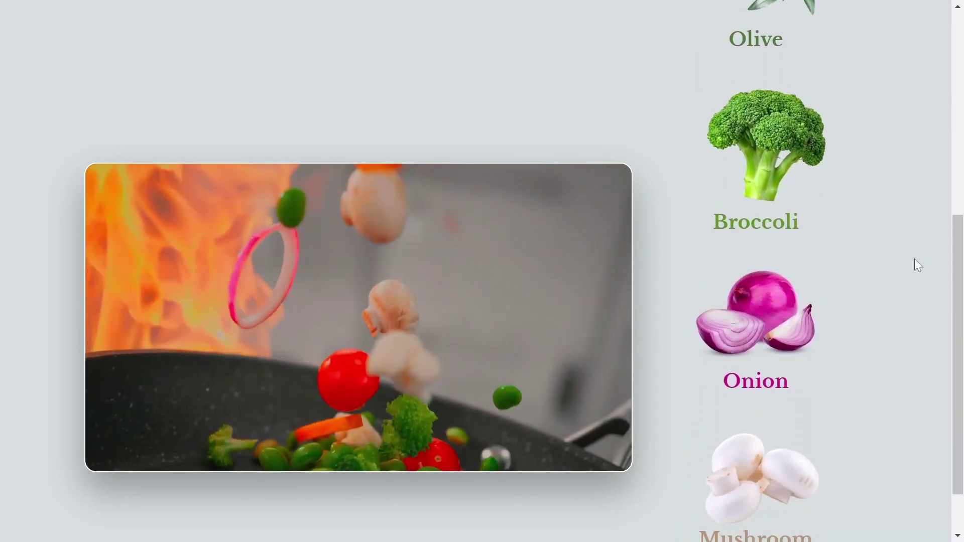
pyautogui.scroll(-1, 915, 259)
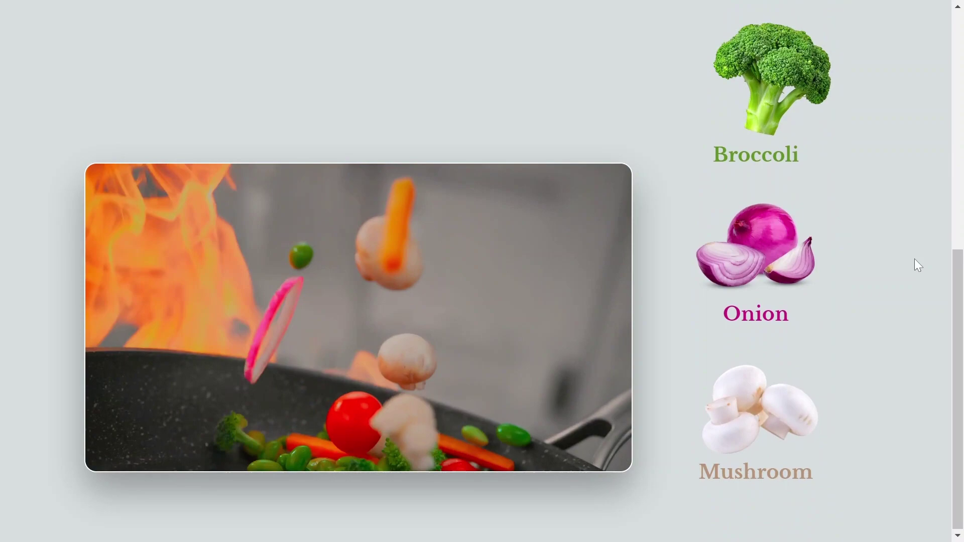
pyautogui.scroll(2, 915, 259)
pyautogui.scroll(1, 915, 258)
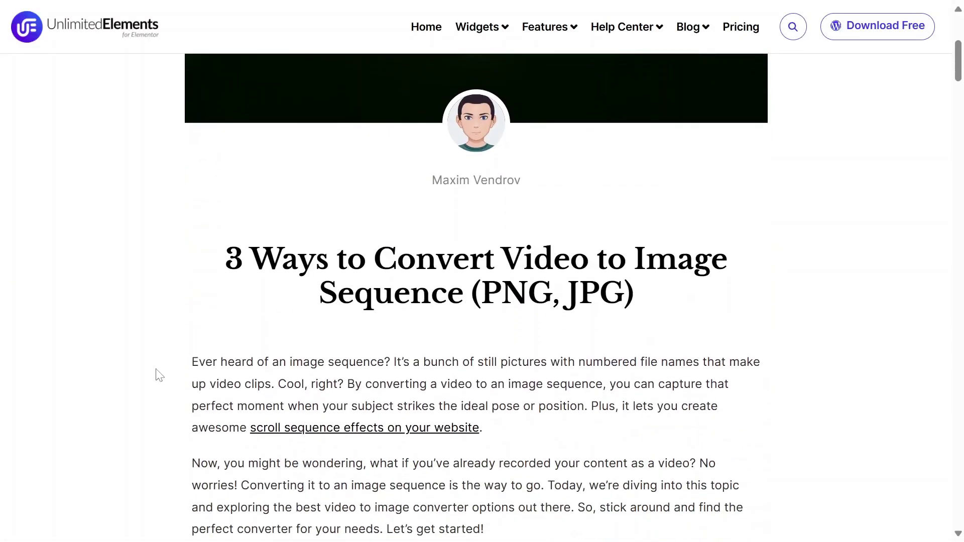
pyautogui.scroll(-8, 159, 375)
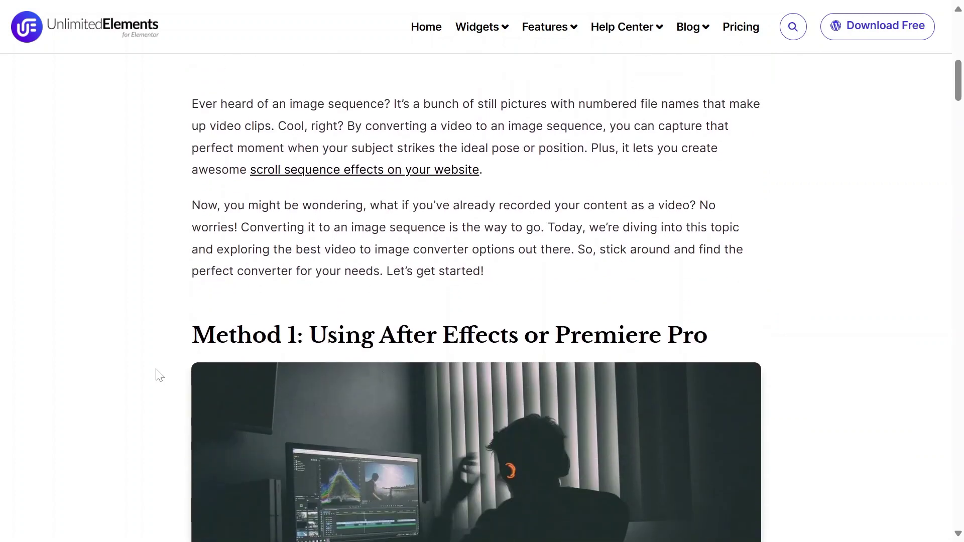
pyautogui.scroll(-10, 159, 376)
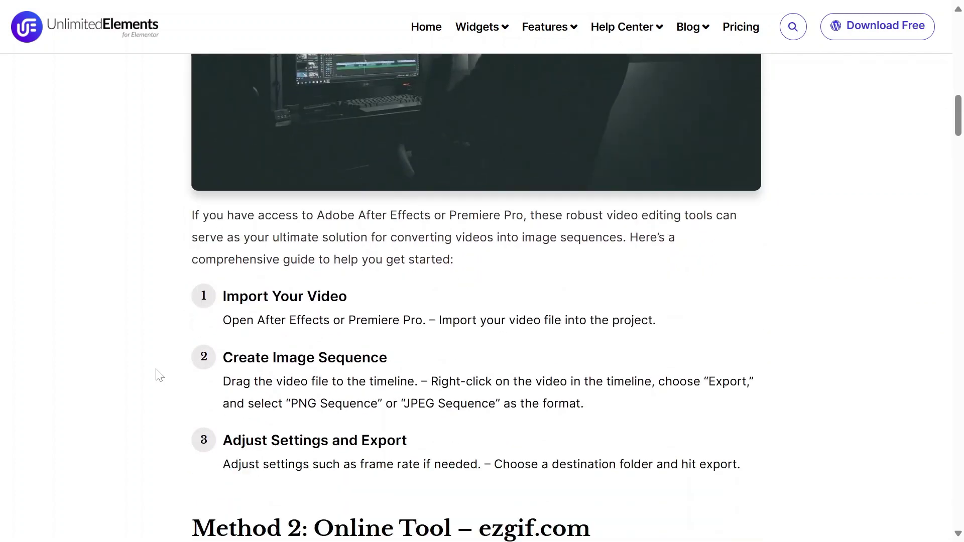
pyautogui.scroll(-4, 159, 375)
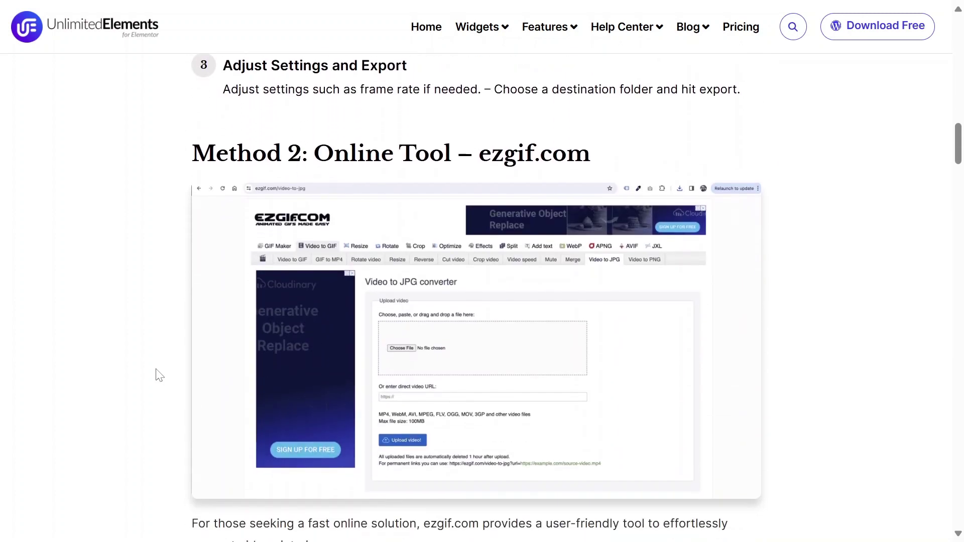
pyautogui.scroll(-2, 159, 376)
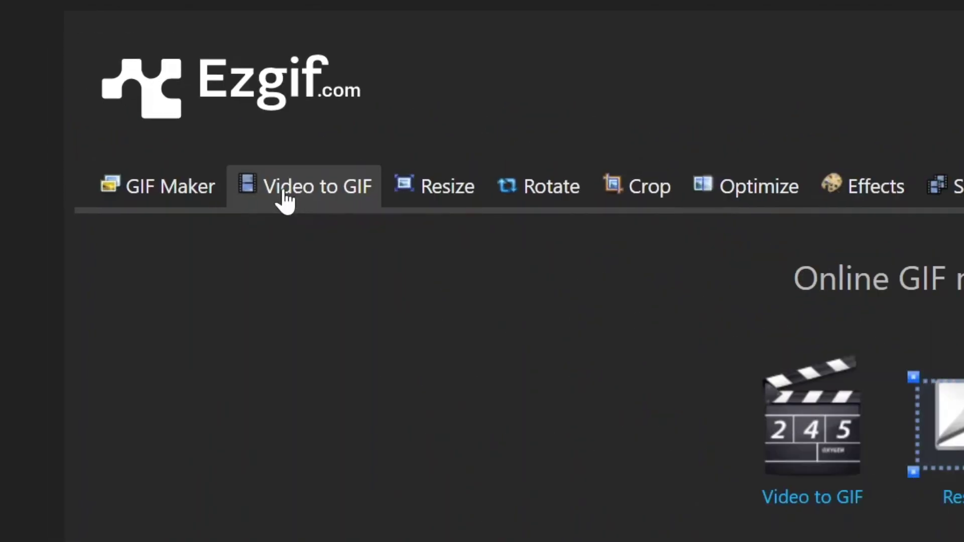
# In Ezgif's Video to JPG converter, upload Scroll Sequence Video.mp4.
pyautogui.click(284, 199)
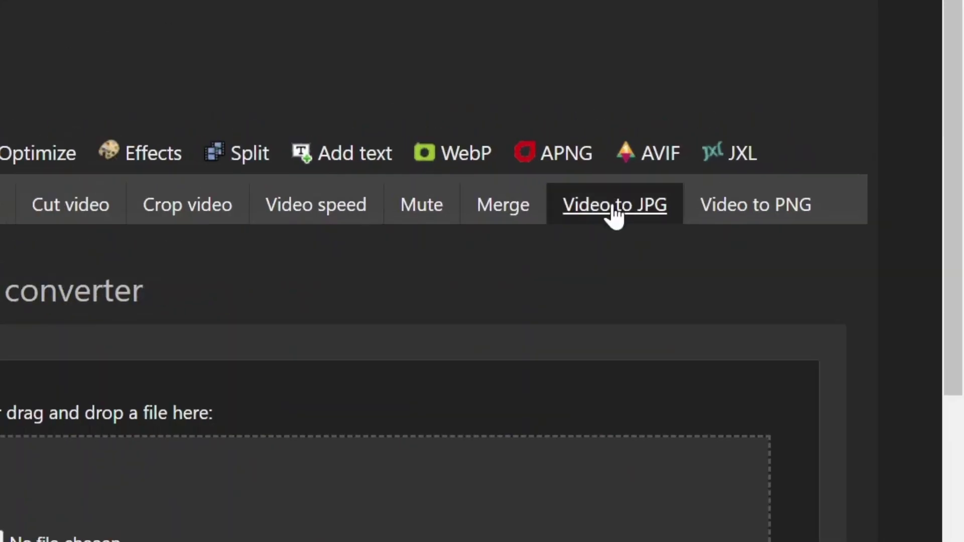
pyautogui.click(765, 138)
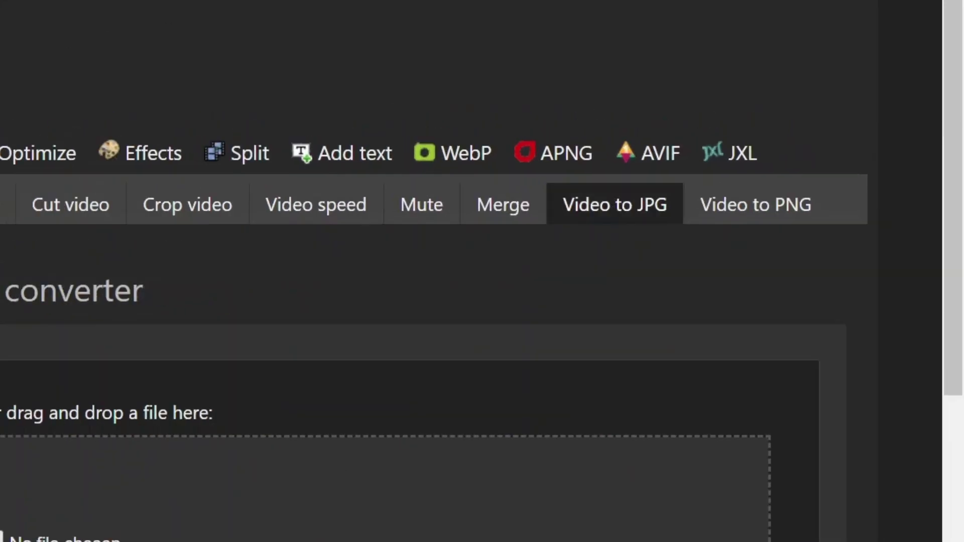
pyautogui.click(381, 330)
pyautogui.scroll(-3, 507, 341)
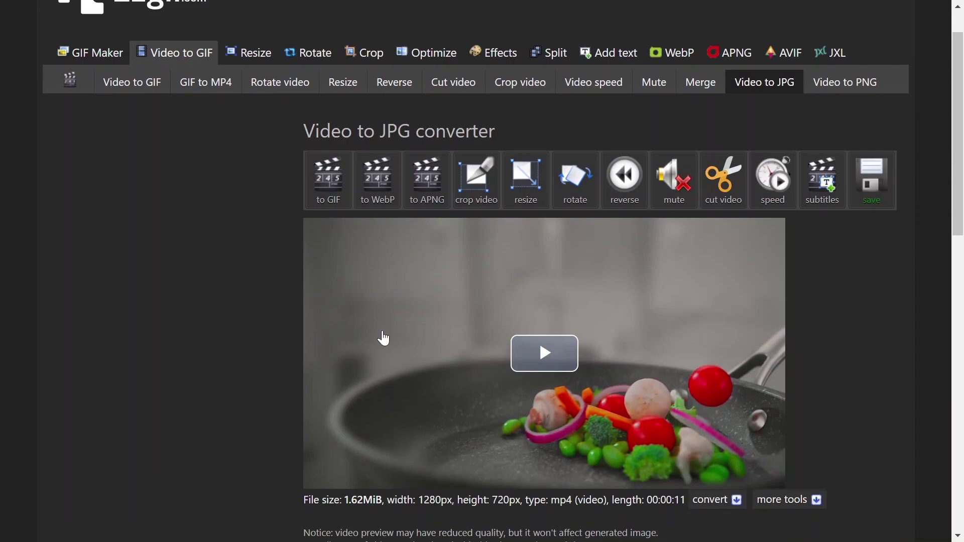
pyautogui.scroll(-5, 381, 329)
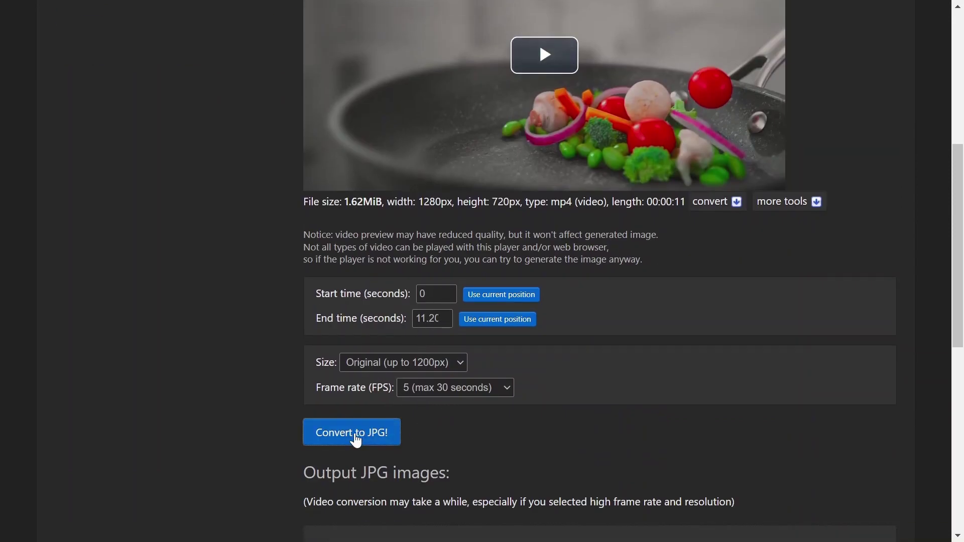
# Convert the video to JPG frames at 5 FPS and download the frames as a ZIP.
pyautogui.click(382, 433)
pyautogui.scroll(-5, 589, 434)
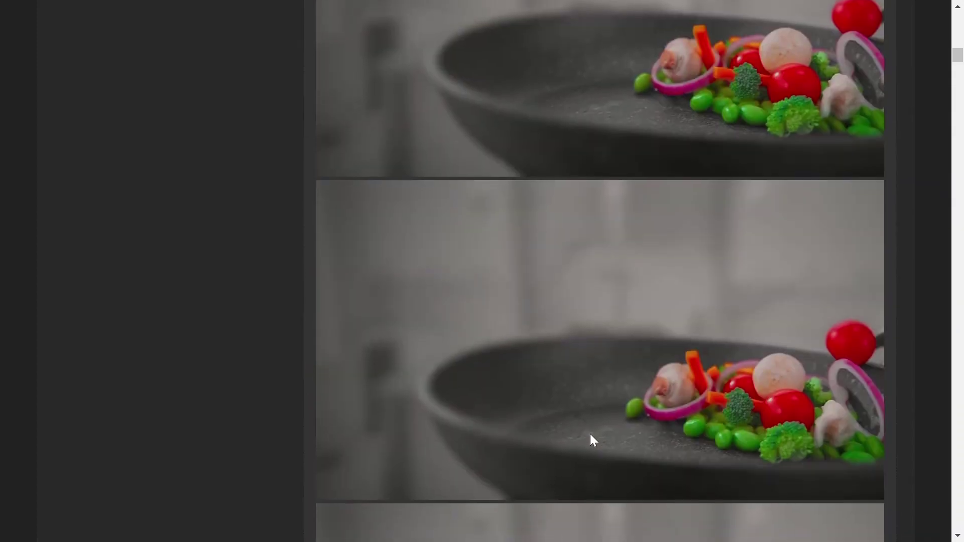
pyautogui.moveTo(958, 63); pyautogui.dragTo(958, 467)
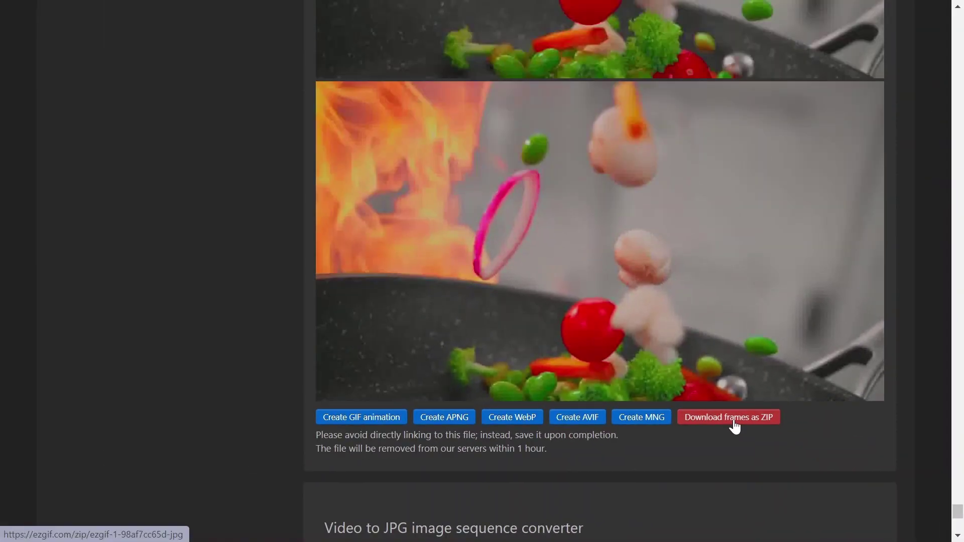
pyautogui.click(593, 338)
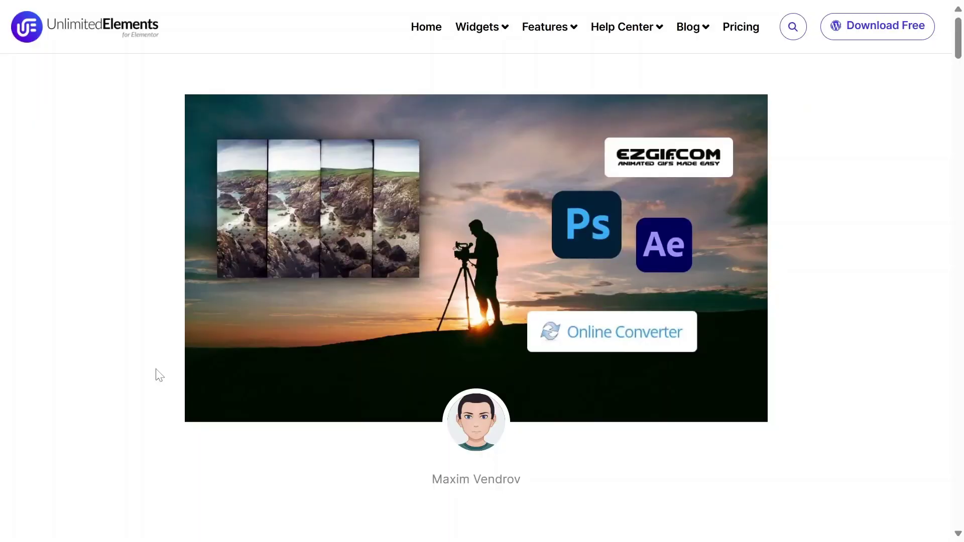
pyautogui.scroll(-5, 159, 376)
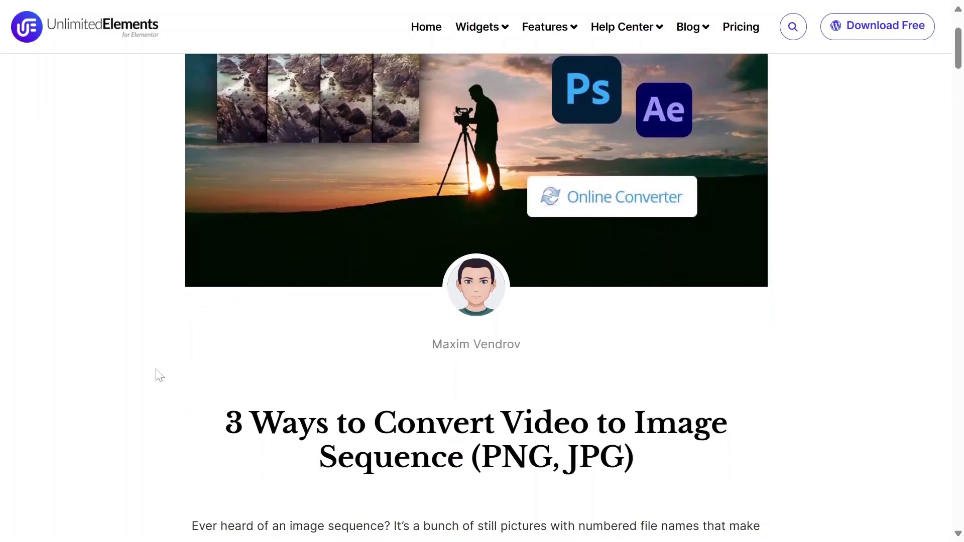
pyautogui.scroll(-1, 160, 376)
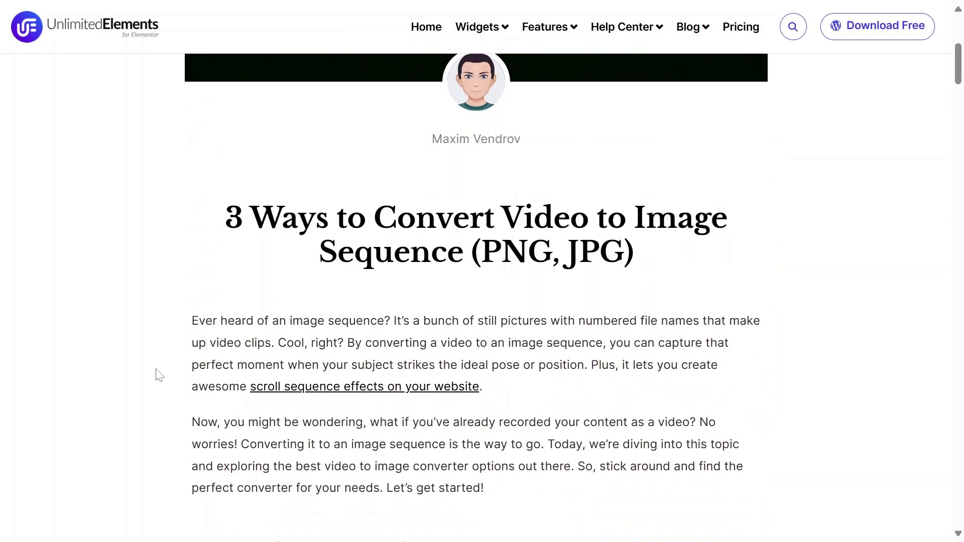
pyautogui.scroll(-7, 159, 376)
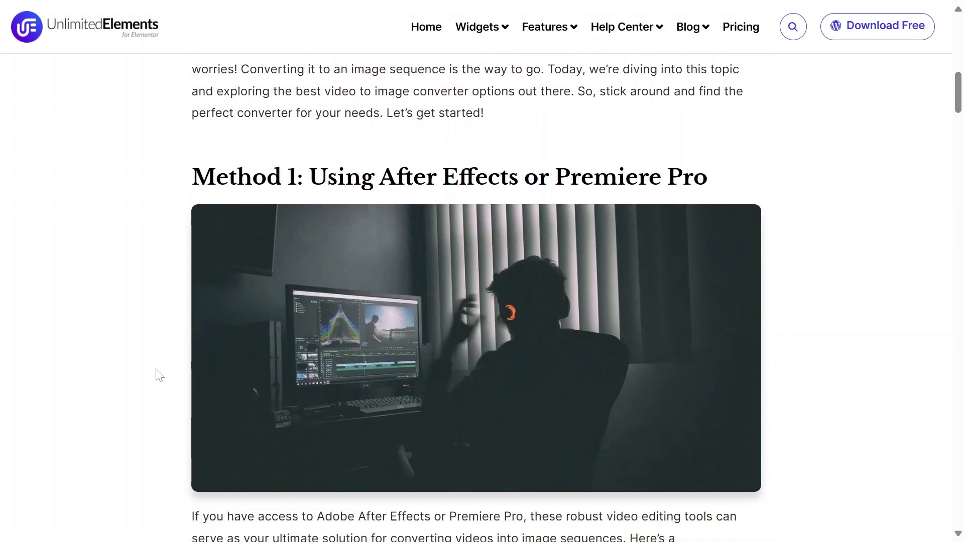
pyautogui.scroll(-8, 159, 375)
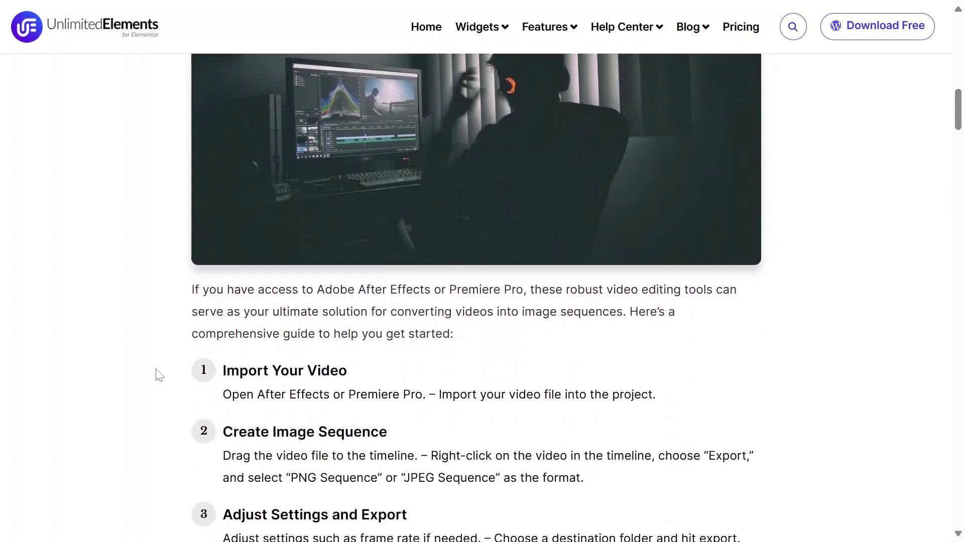
pyautogui.scroll(-4, 159, 376)
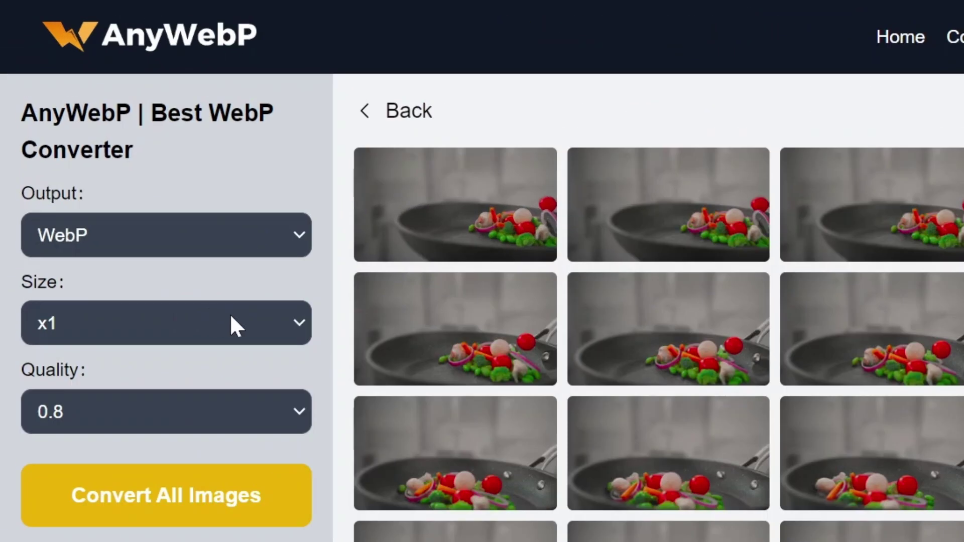
# Keep AnyWebP output size at x1, set quality to 1, and convert all frames to WebP.
pyautogui.click(131, 186)
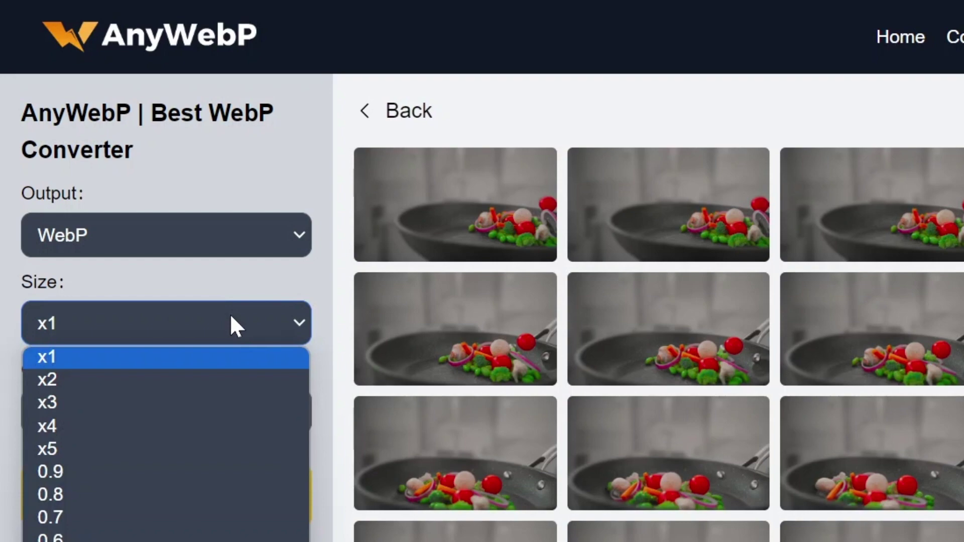
pyautogui.click(131, 187)
pyautogui.click(256, 409)
pyautogui.click(44, 446)
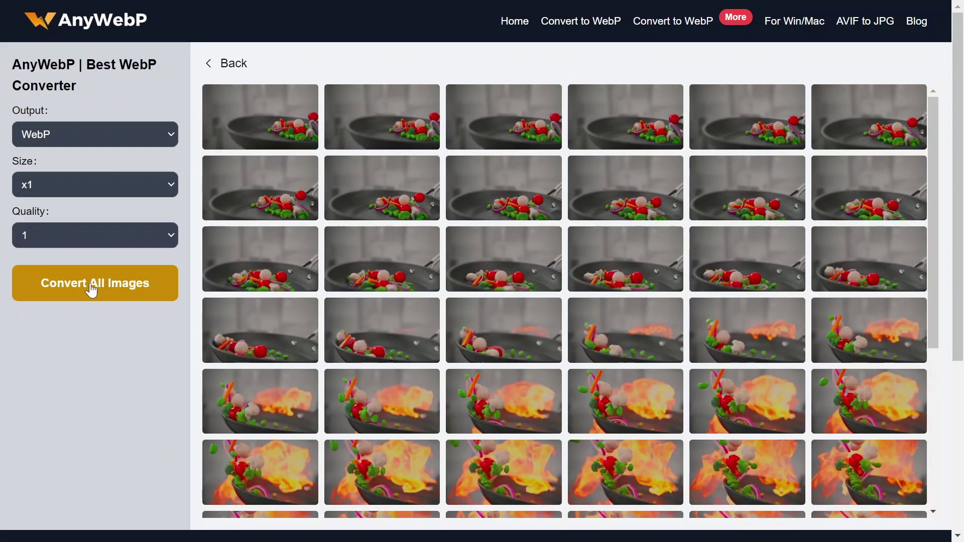
pyautogui.click(90, 284)
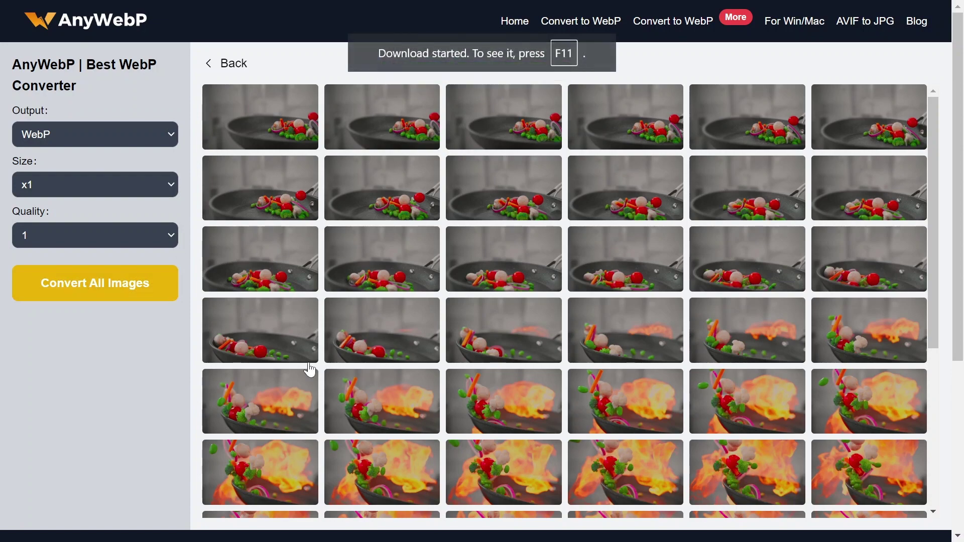
pyautogui.scroll(-5, 308, 370)
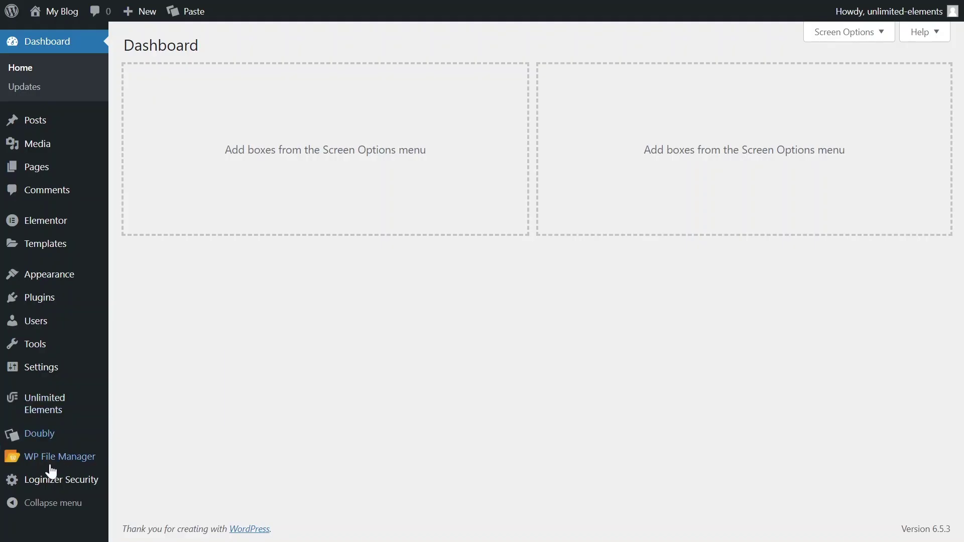
# Check the vegetables folder in WP File Manager, which holds the 165 WebP frames.
pyautogui.moveTo(52, 458)
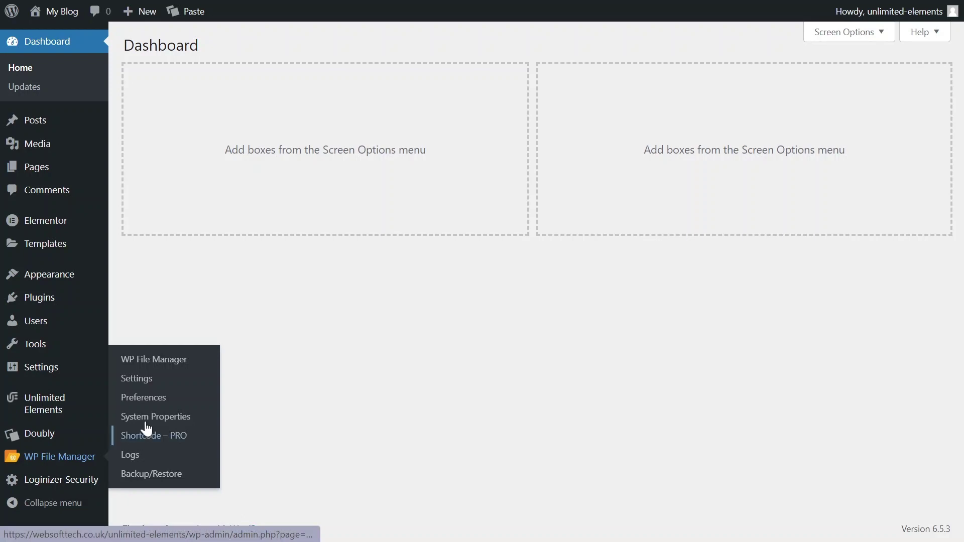
pyautogui.click(157, 368)
pyautogui.click(213, 284)
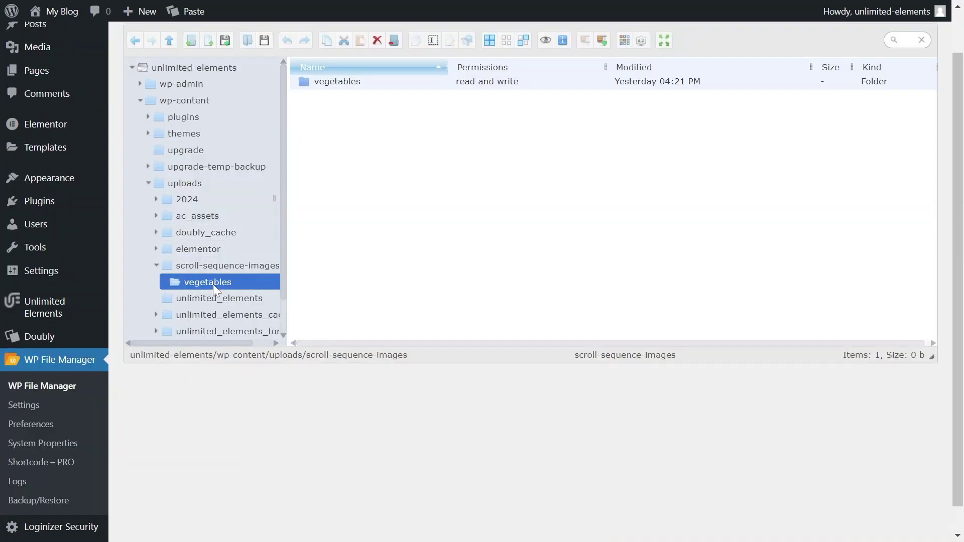
pyautogui.scroll(-15, 378, 237)
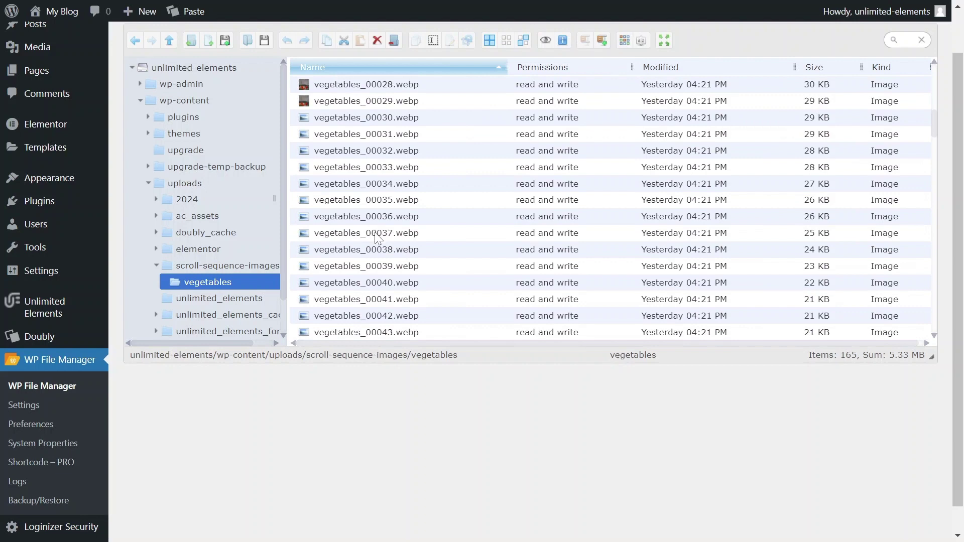
pyautogui.scroll(-3, 378, 238)
pyautogui.scroll(14, 378, 238)
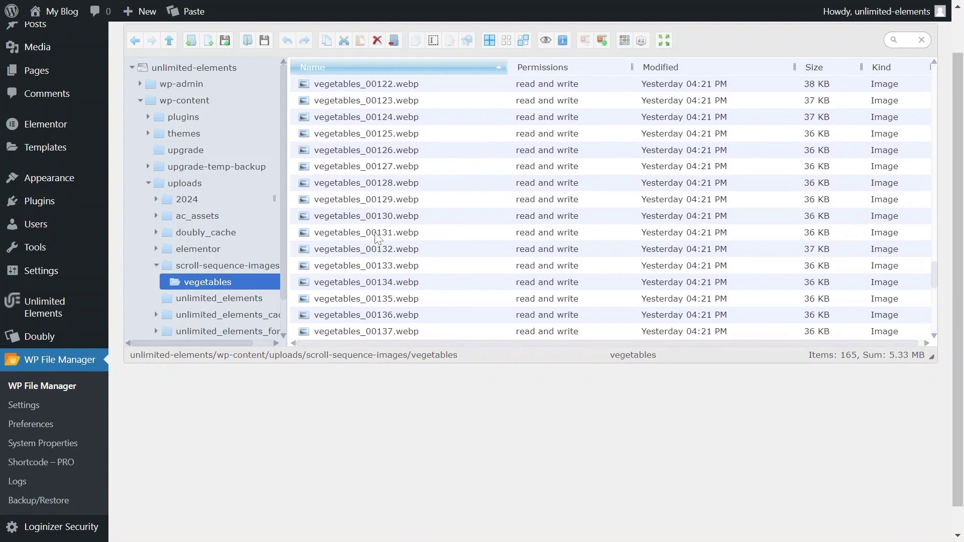
pyautogui.scroll(3, 378, 237)
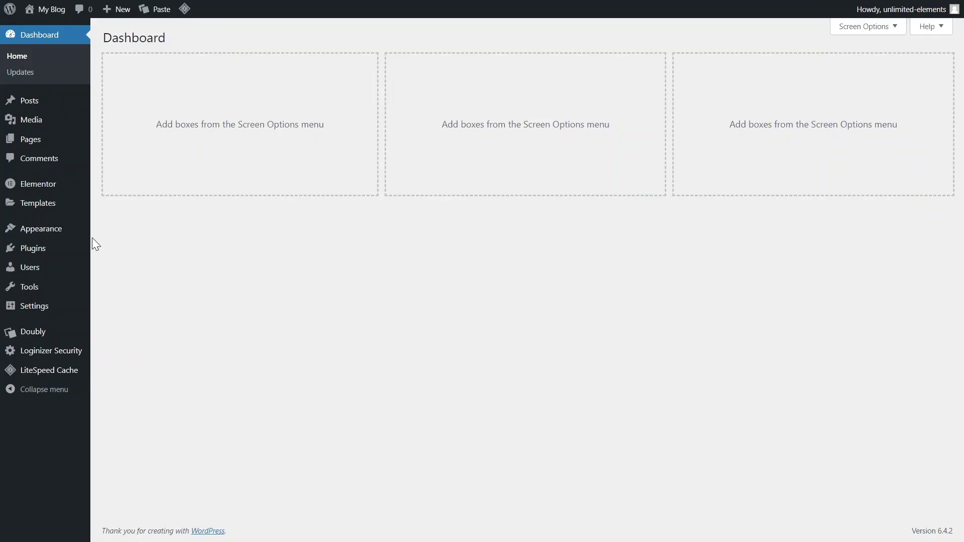
# Upload the Unlimited Elements 1.5.91 plugin zip and start installing it.
pyautogui.moveTo(92, 248)
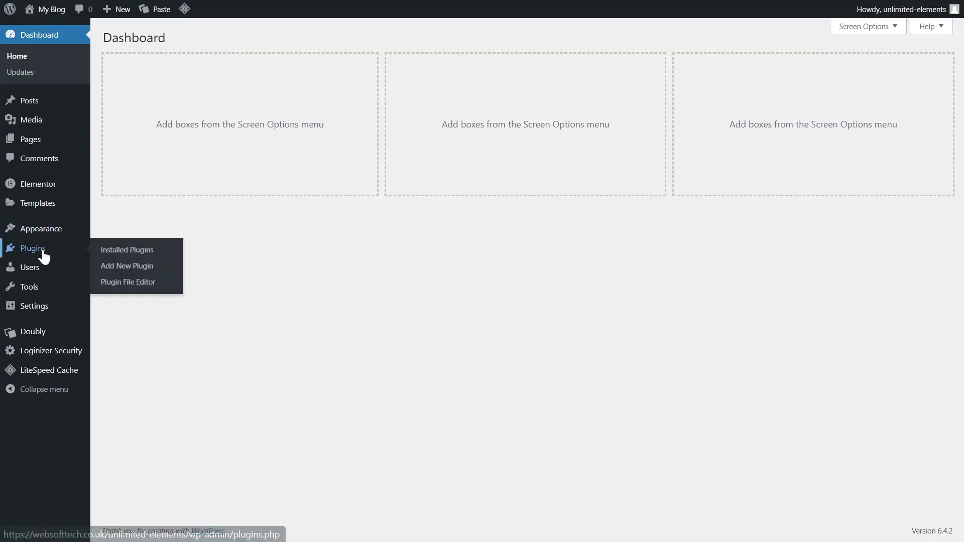
pyautogui.click(107, 267)
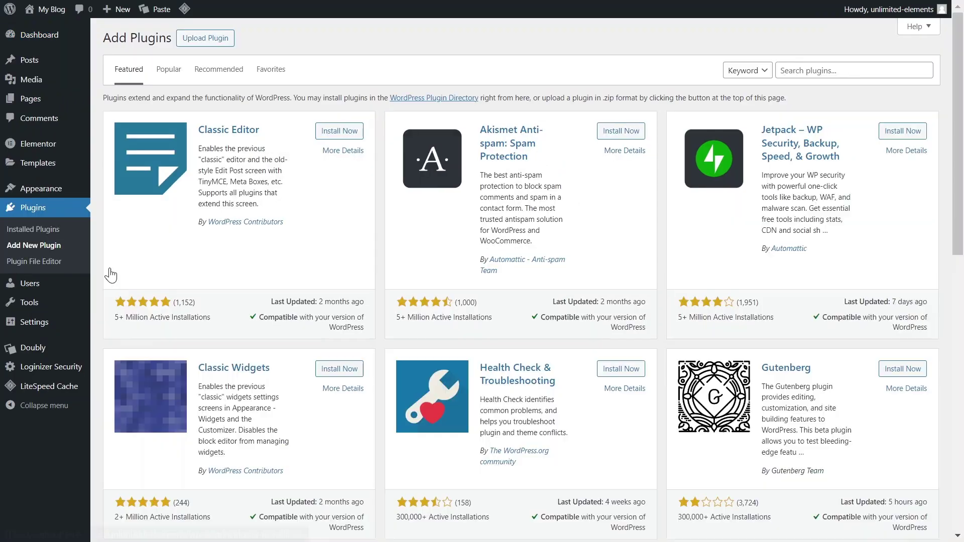
pyautogui.click(216, 39)
pyautogui.click(459, 140)
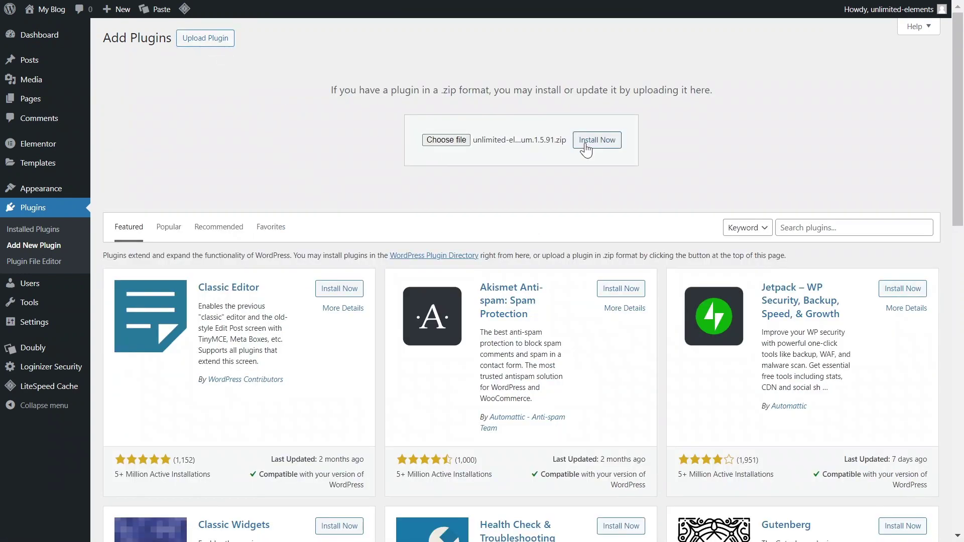
pyautogui.click(587, 144)
# Activate Unlimited Elements, search its widget library for 'scroll sequence', and install Scroll Sequence.
pyautogui.click(127, 142)
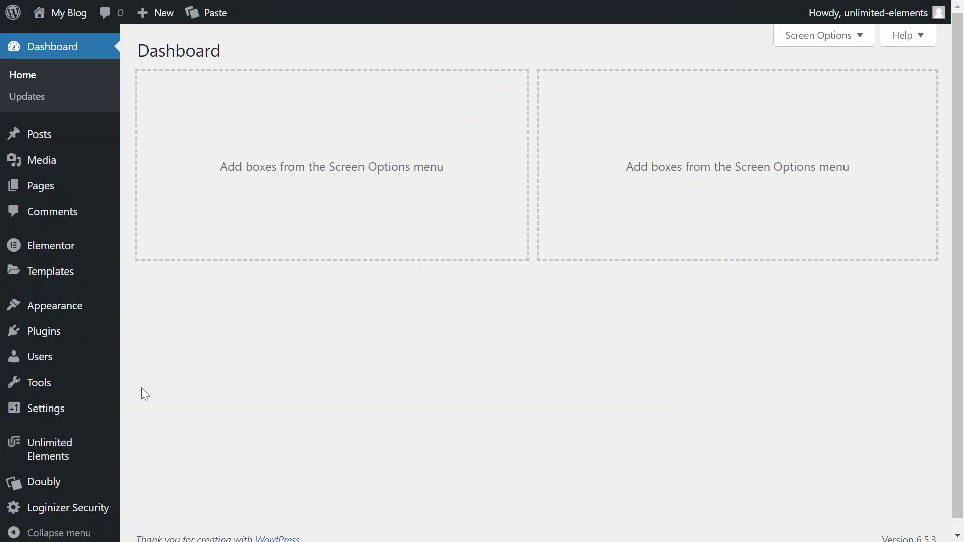
pyautogui.moveTo(55, 459)
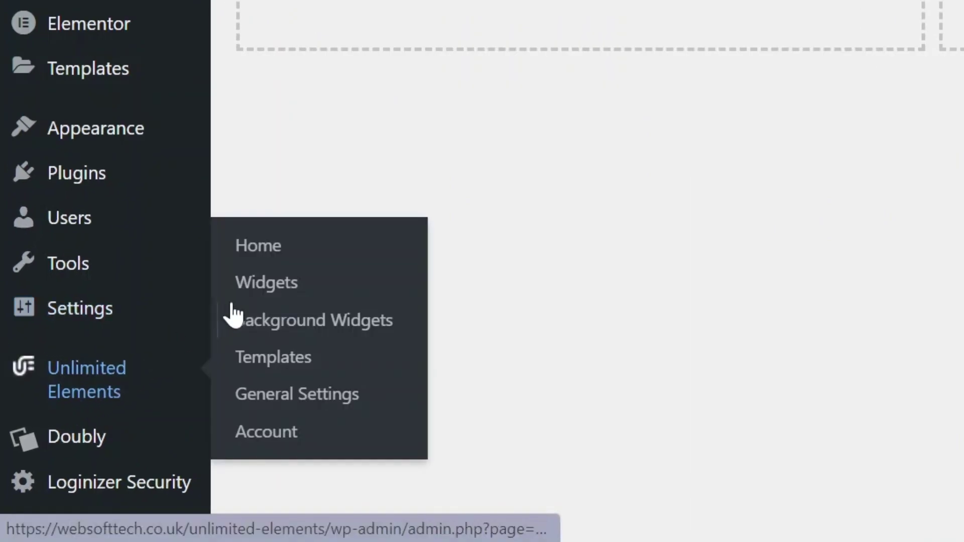
pyautogui.click(279, 298)
pyautogui.click(861, 196)
pyautogui.write('scroll')
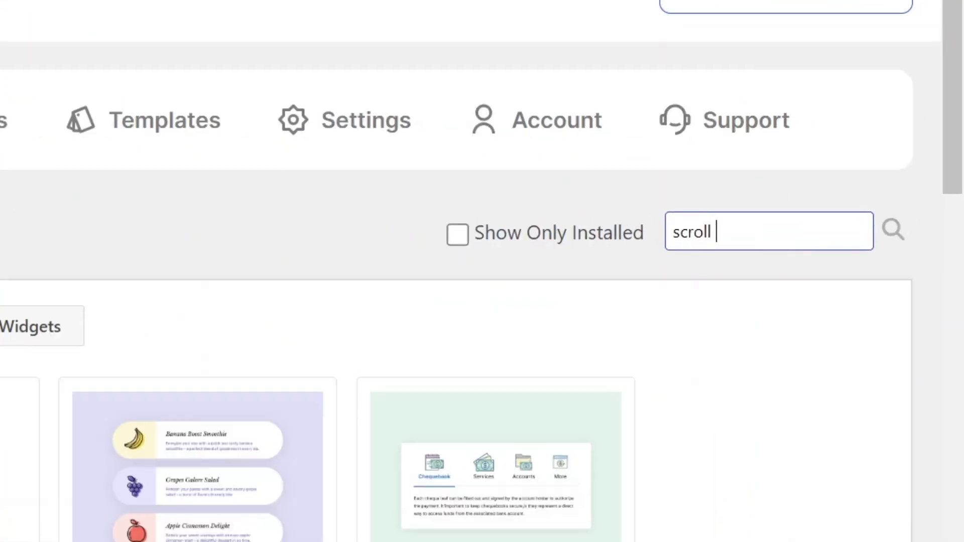
pyautogui.write(' sequence')
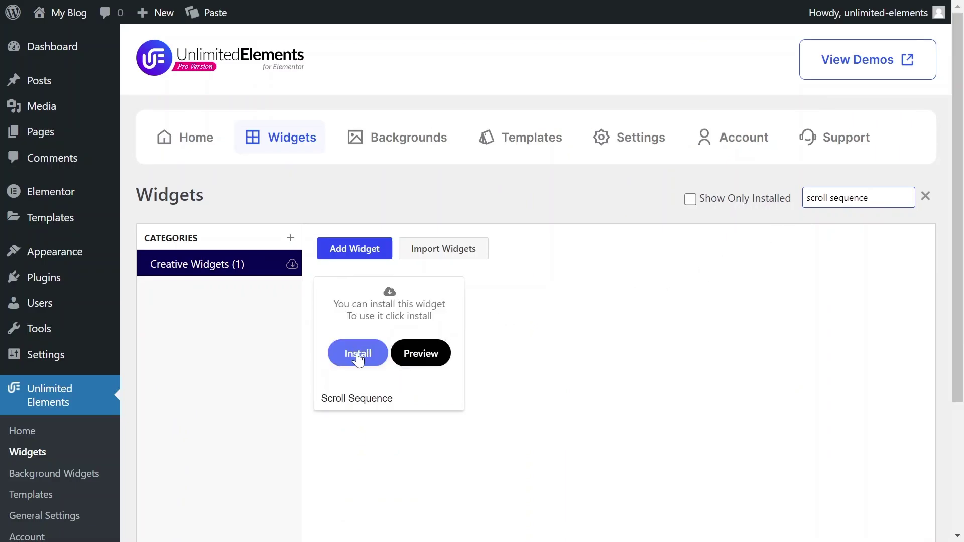
pyautogui.click(358, 354)
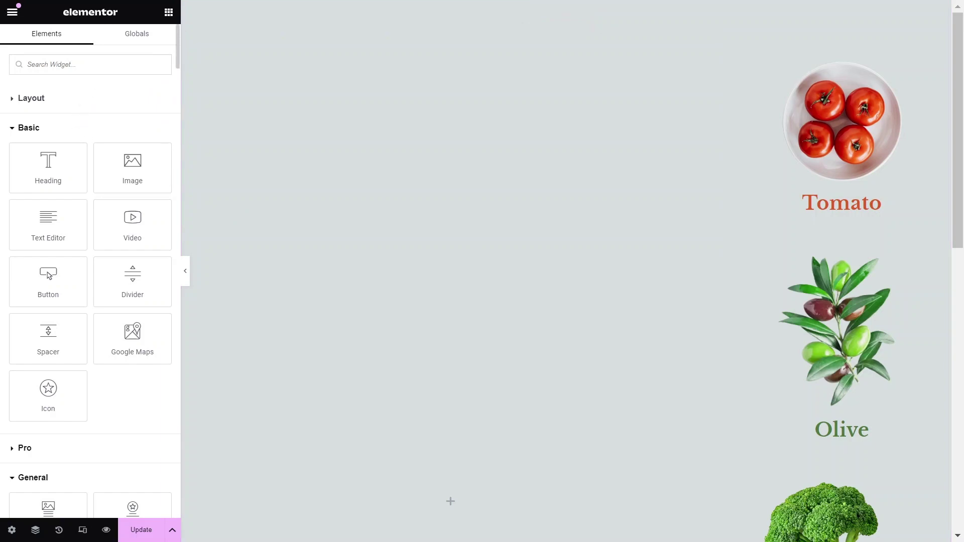
# Drop a Scroll Sequence widget beside the vegetable list, try the Tablet/Mobile toggles, and expand Desktop settings.
pyautogui.write('scroll se')
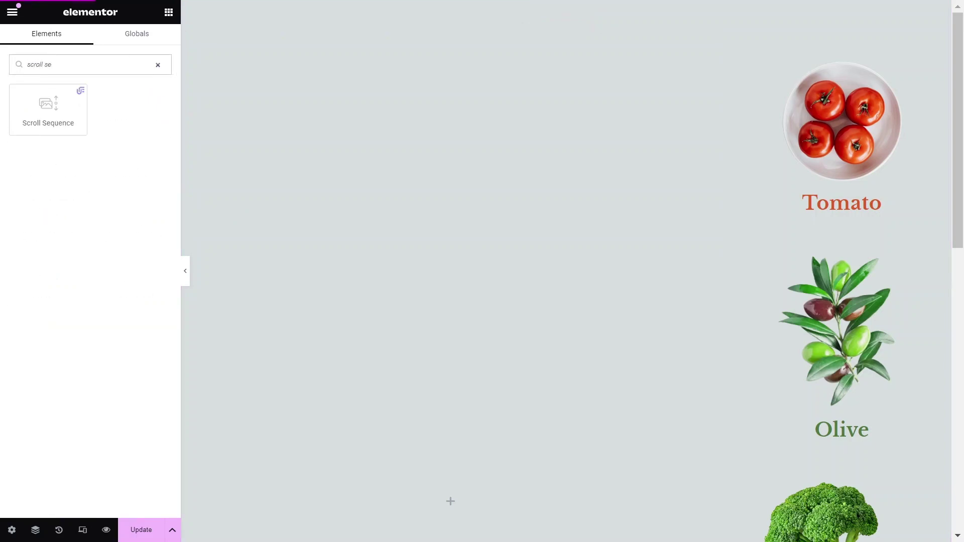
pyautogui.moveTo(50, 103); pyautogui.dragTo(390, 208)
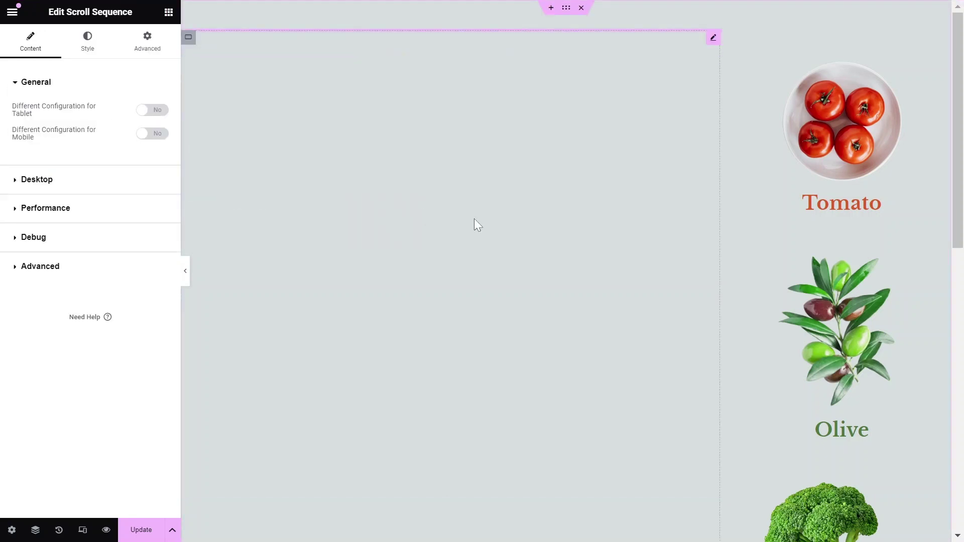
pyautogui.click(160, 113)
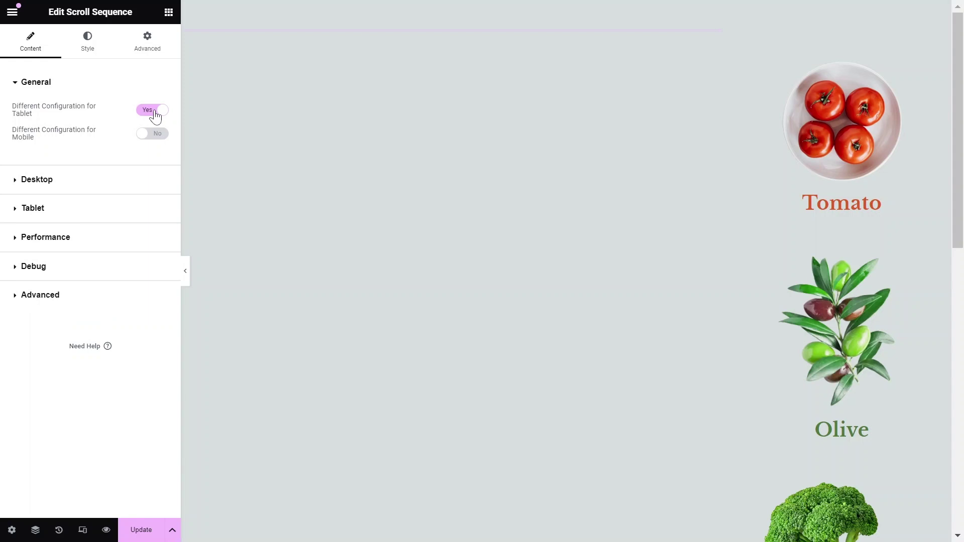
pyautogui.click(149, 114)
pyautogui.click(161, 135)
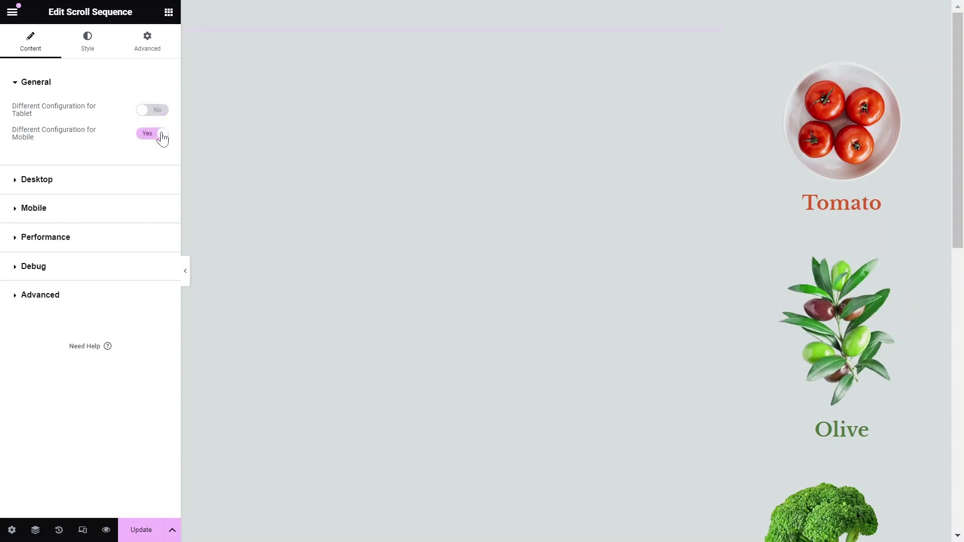
pyautogui.click(161, 136)
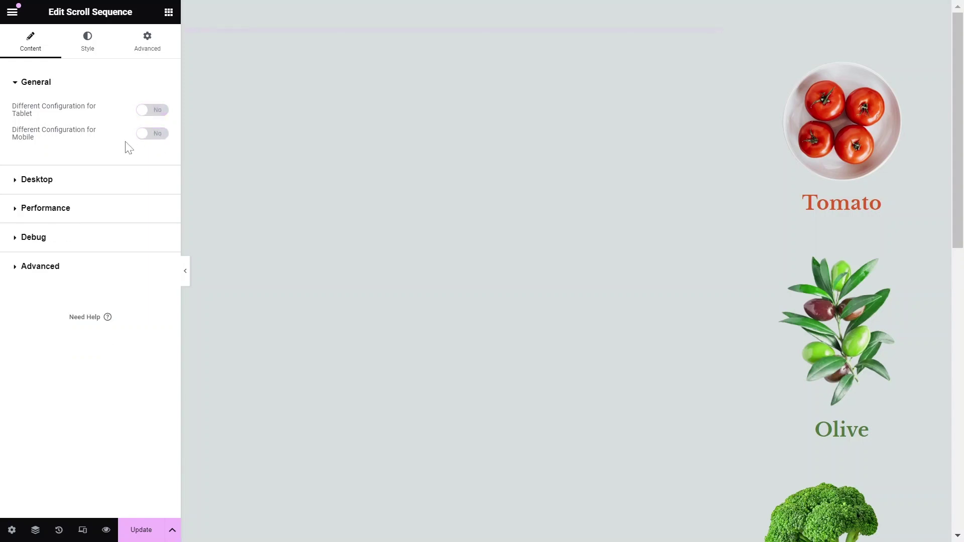
pyautogui.click(46, 177)
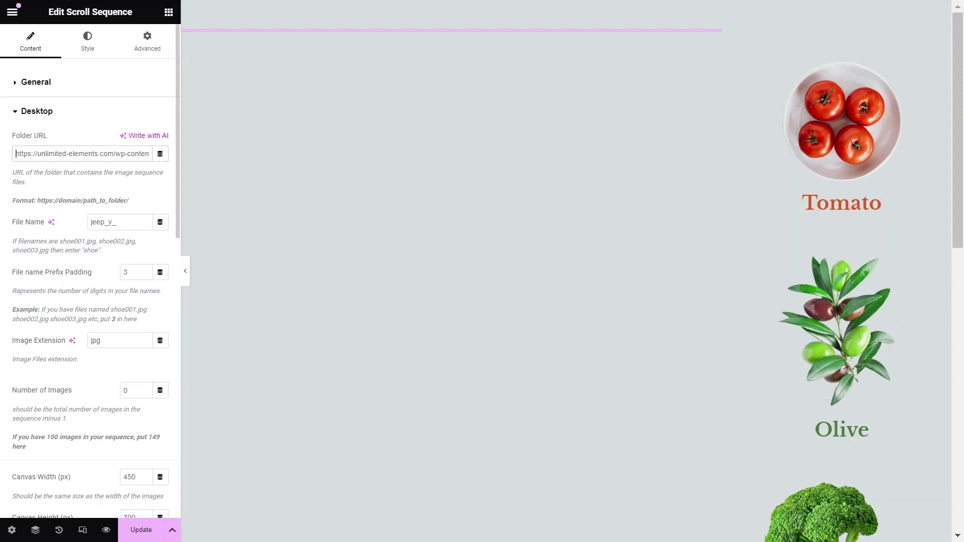
# Set Folder URL to the vegetables folder, File Name vegetables_, Prefix Padding 5, extension webp.
pyautogui.moveTo(20, 154); pyautogui.dragTo(149, 168)
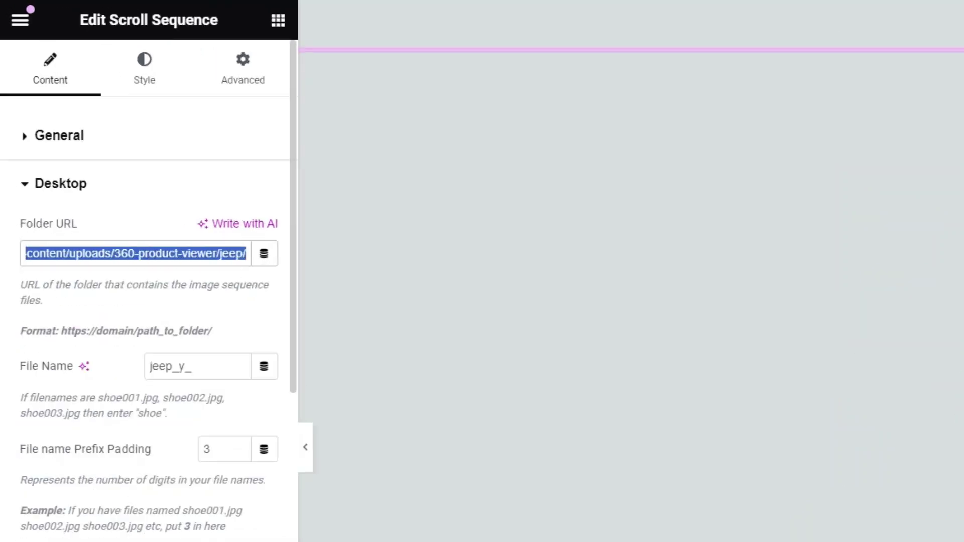
pyautogui.hotkey('ctrl', 'v')
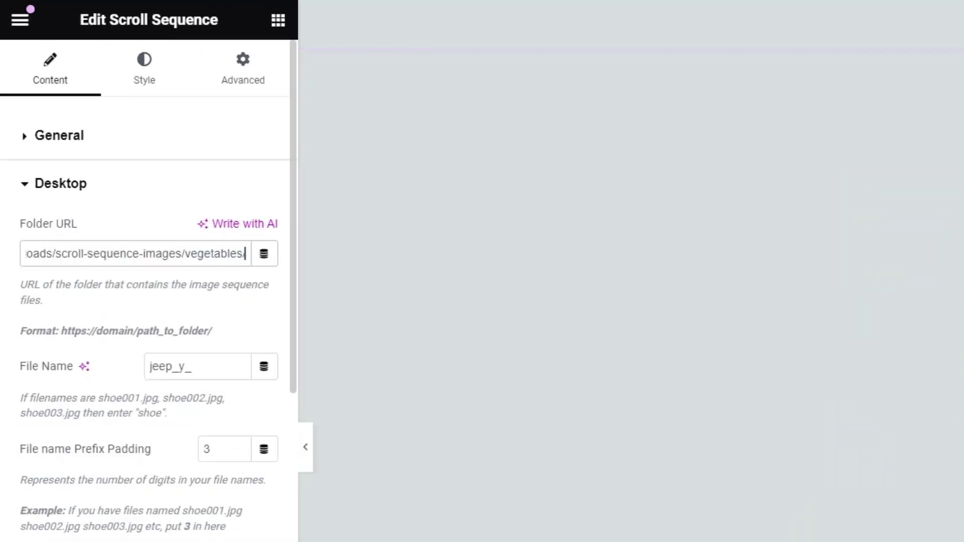
pyautogui.scroll(-5, 118, 269)
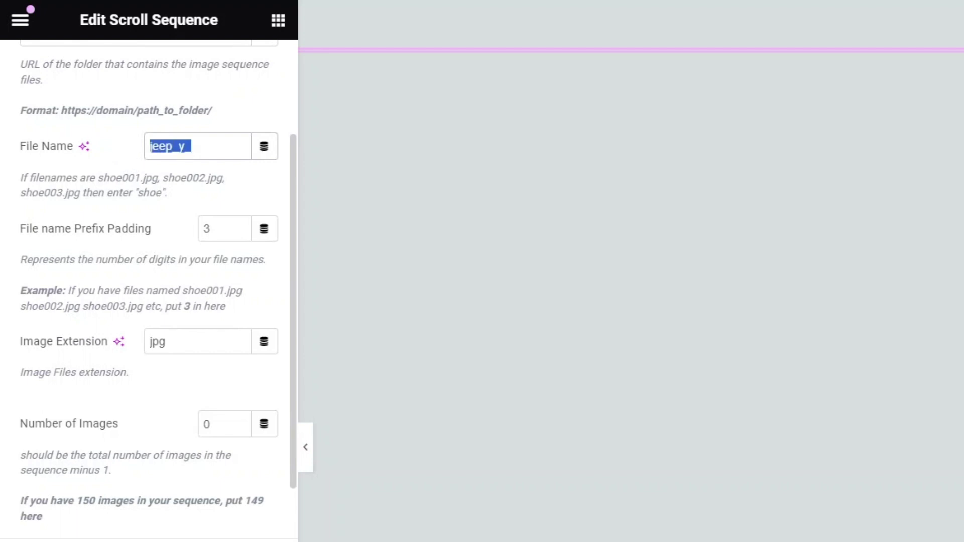
pyautogui.write('vegetables_')
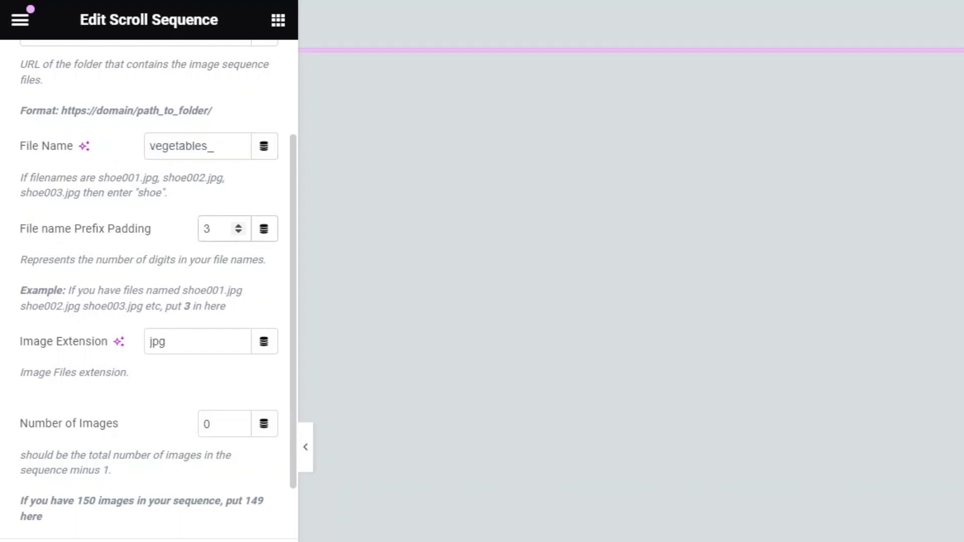
pyautogui.doubleClick(207, 229)
pyautogui.write('5')
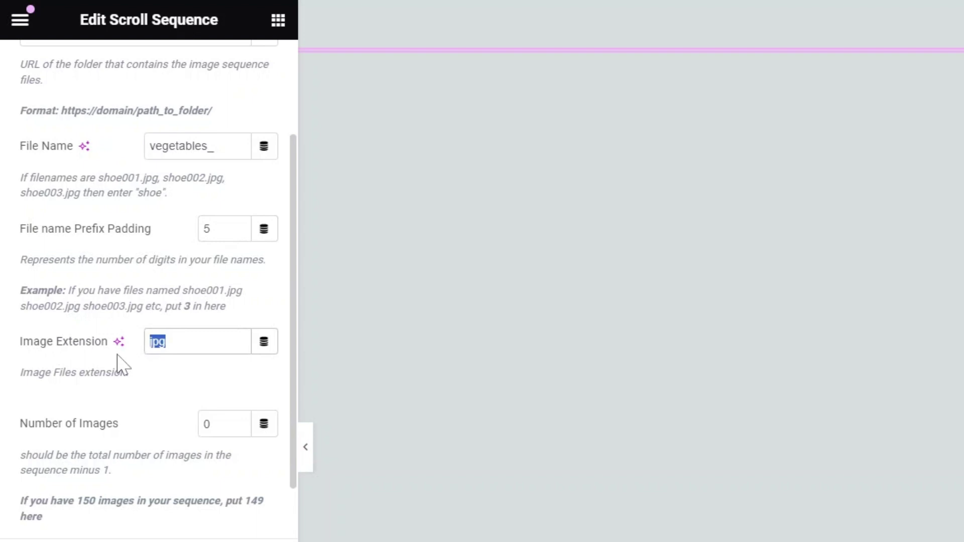
pyautogui.write('web')
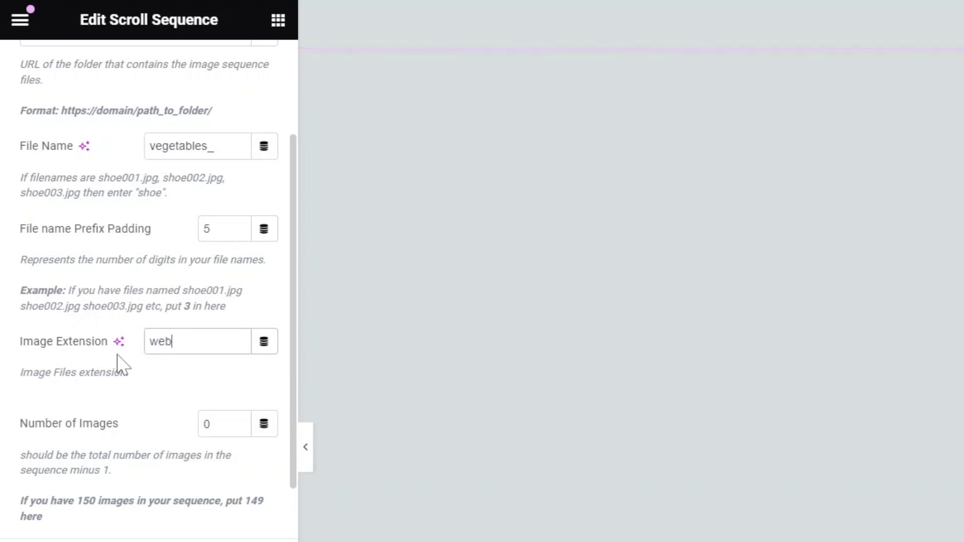
pyautogui.write('p')
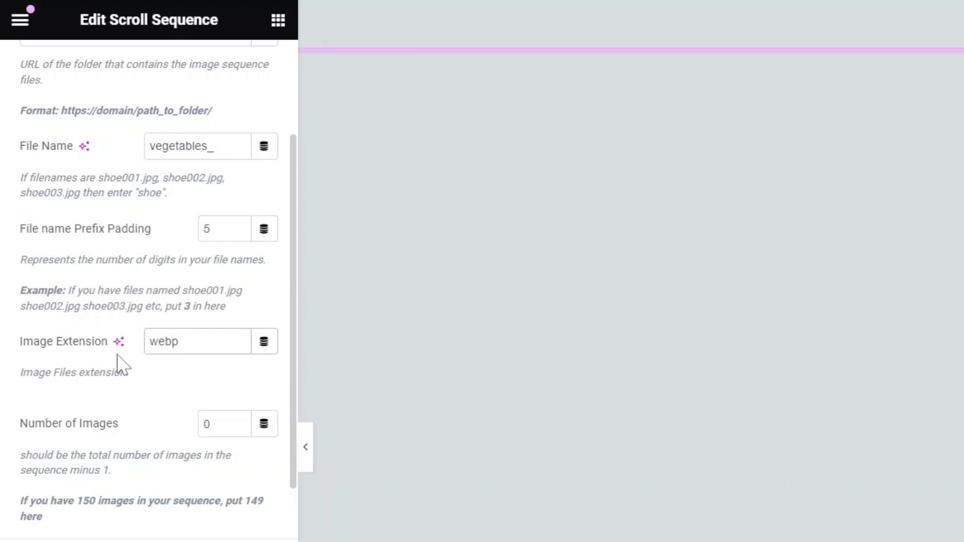
# Set 163 images, a 2304×1296 canvas, animation start 30, end -40, and scrub 1.
pyautogui.scroll(-1, 199, 378)
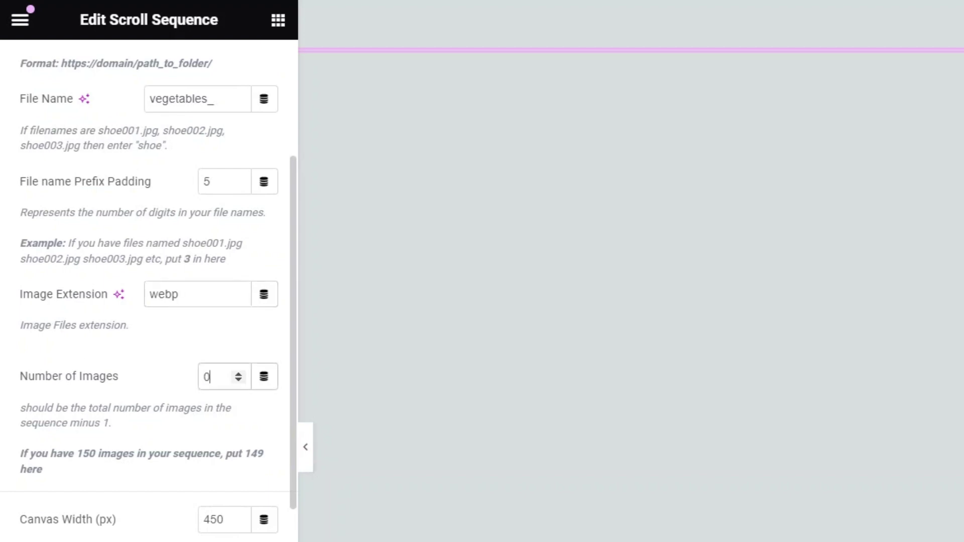
pyautogui.write('163')
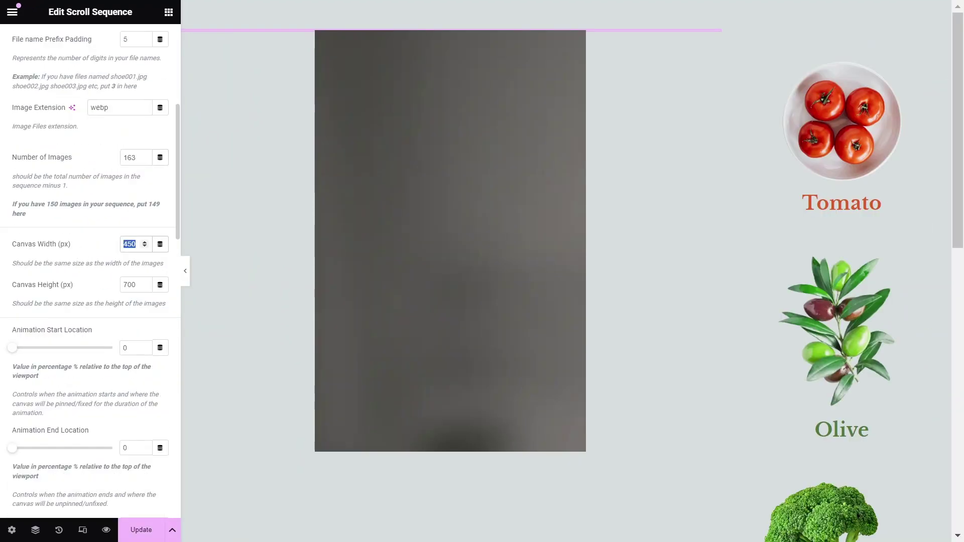
pyautogui.write('2304')
pyautogui.doubleClick(130, 285)
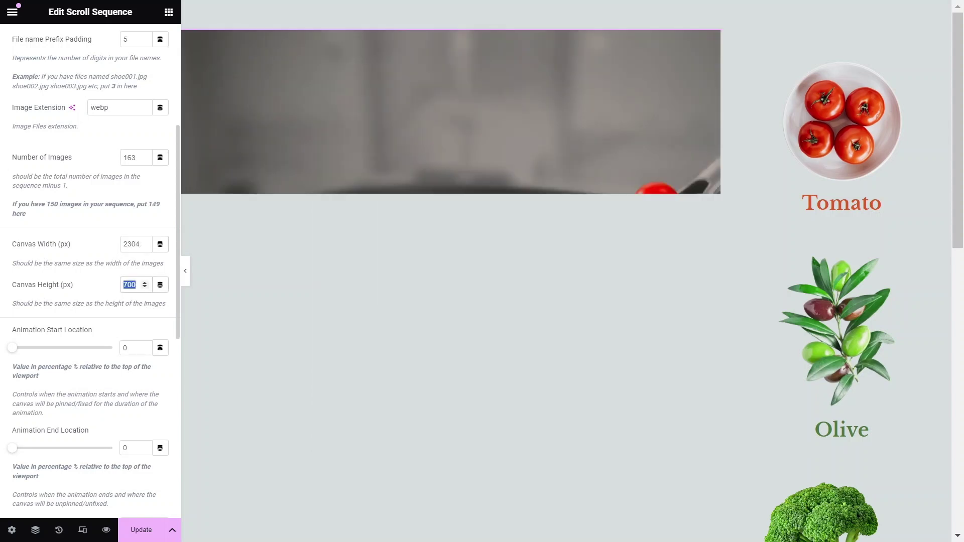
pyautogui.write('1296')
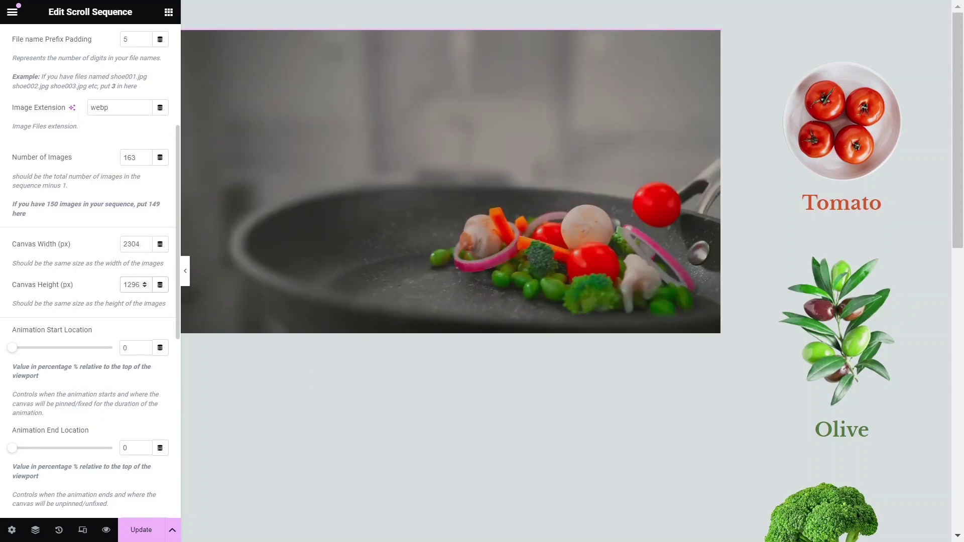
pyautogui.scroll(-2, 98, 302)
pyautogui.doubleClick(131, 260)
pyautogui.write('30')
pyautogui.doubleClick(131, 360)
pyautogui.write('-40')
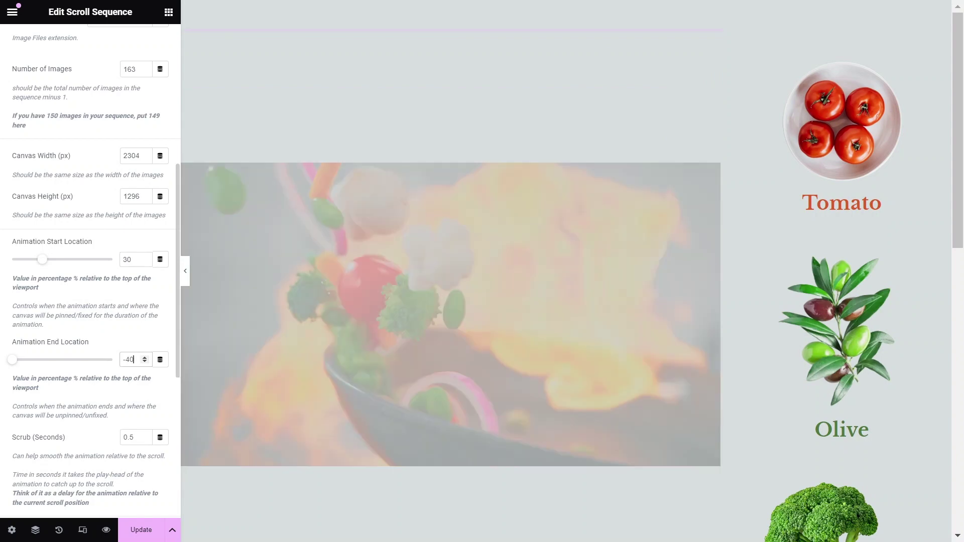
pyautogui.press('Tab')
pyautogui.scroll(-1, 98, 376)
pyautogui.write('1')
# Style the widget with a solid #ffffff white border and a box shadow.
pyautogui.click(88, 45)
pyautogui.click(128, 217)
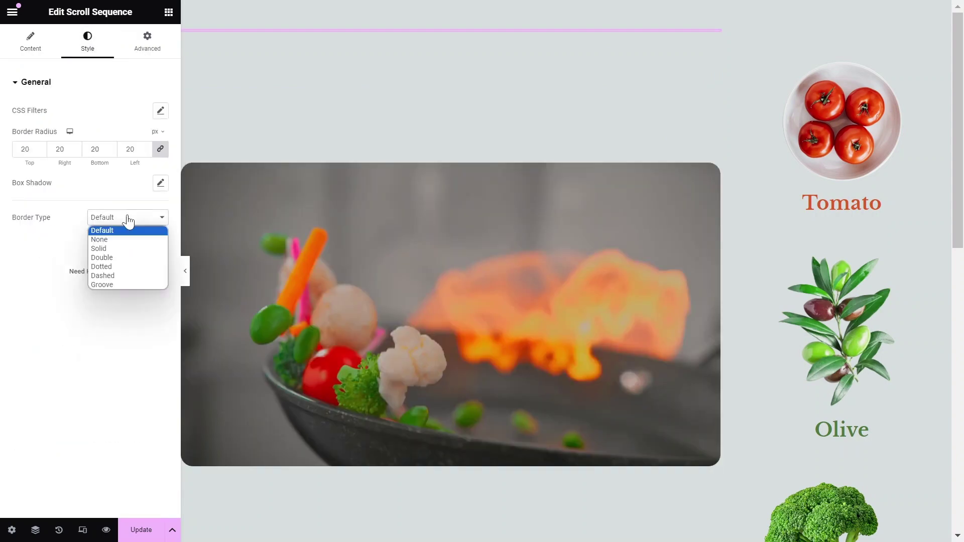
pyautogui.click(98, 249)
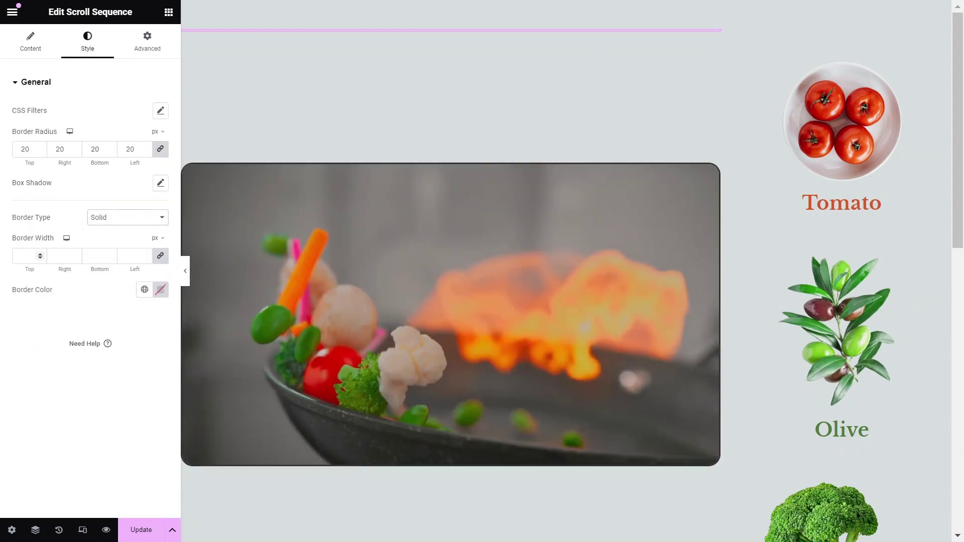
pyautogui.click(160, 290)
pyautogui.write('#ffffff')
pyautogui.click(44, 308)
pyautogui.click(140, 530)
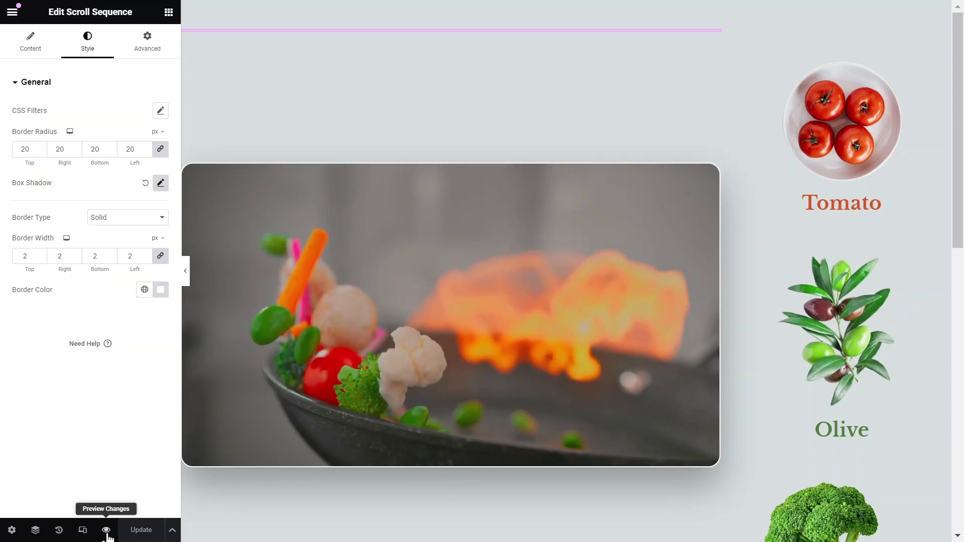
# Preview the page and scroll up and down to watch the wok frames play beside the list.
pyautogui.click(106, 531)
pyautogui.scroll(-3, 674, 284)
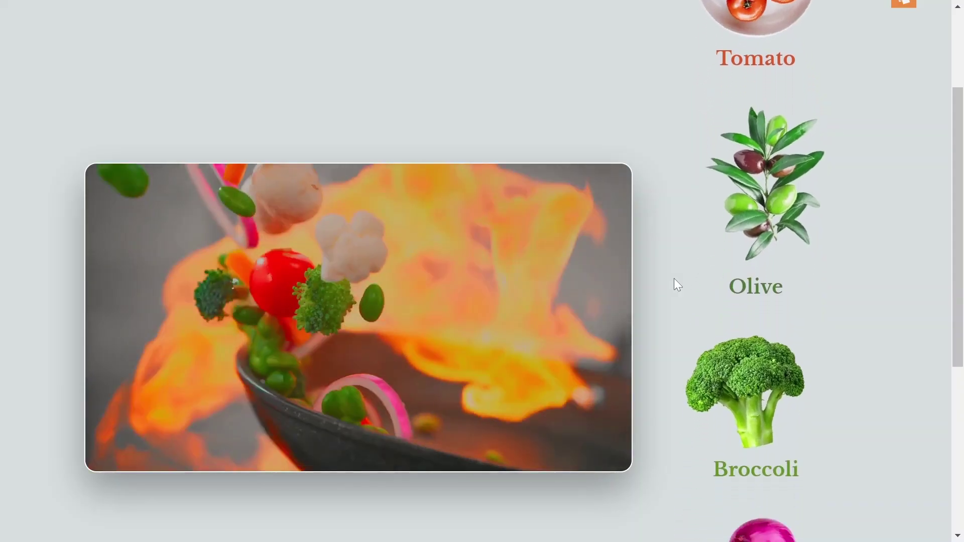
pyautogui.scroll(-6, 674, 279)
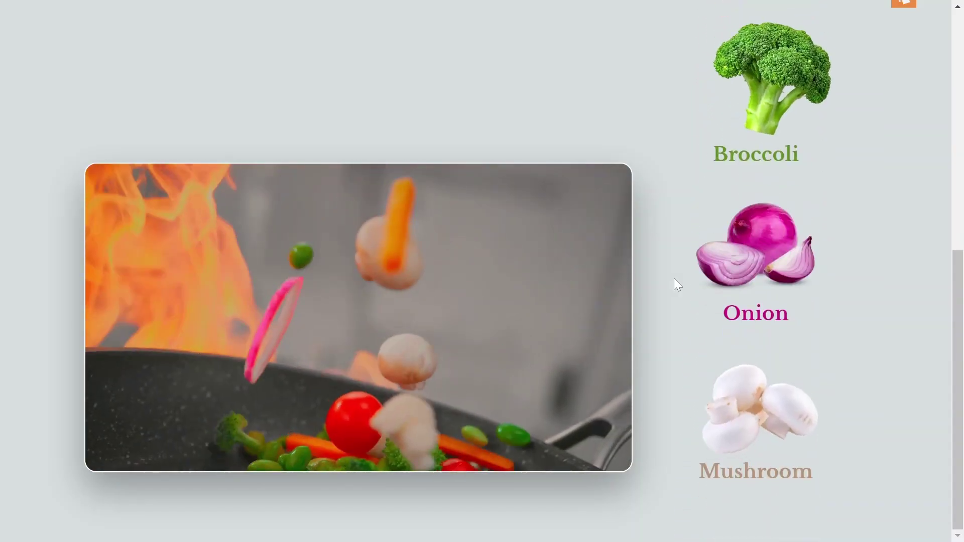
pyautogui.scroll(6, 674, 279)
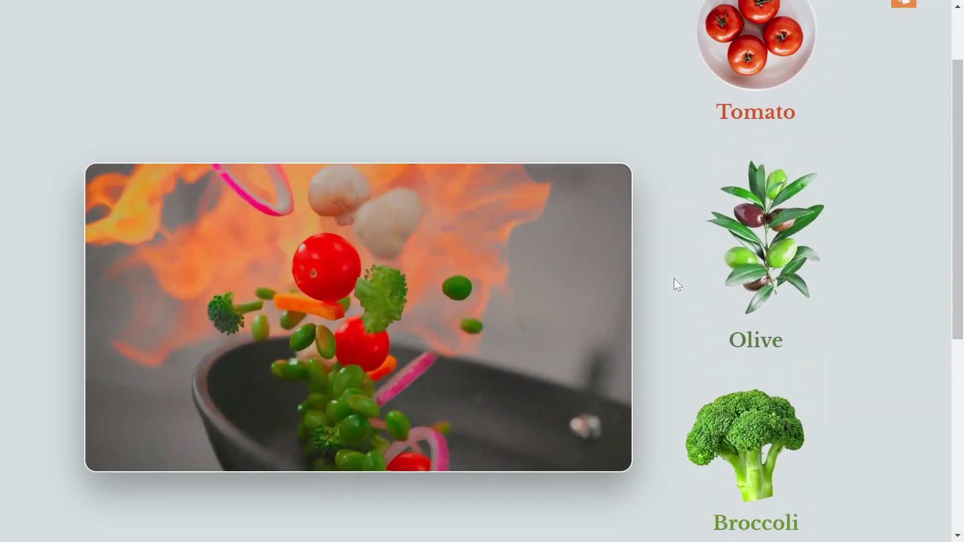
pyautogui.scroll(2, 674, 279)
pyautogui.scroll(-4, 674, 279)
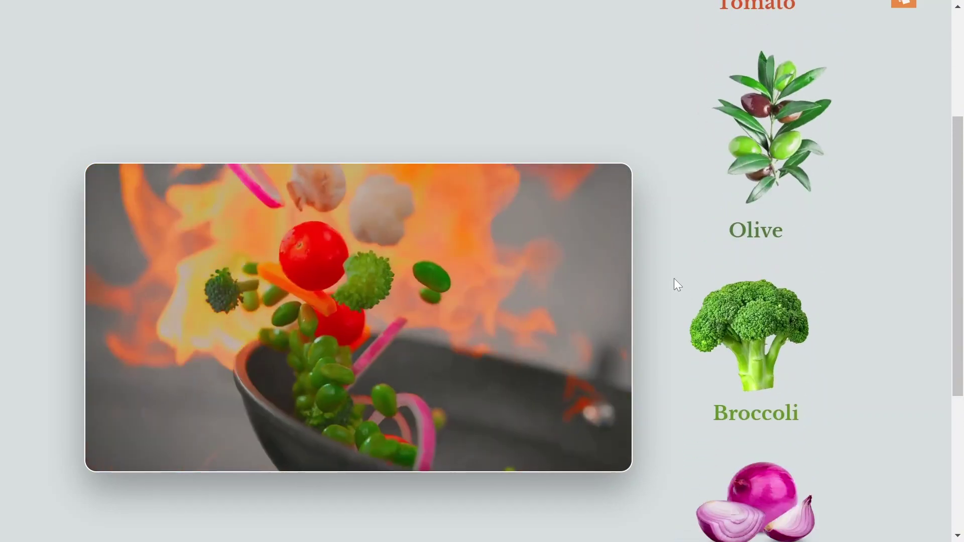
pyautogui.scroll(4, 674, 278)
pyautogui.scroll(-2, 674, 278)
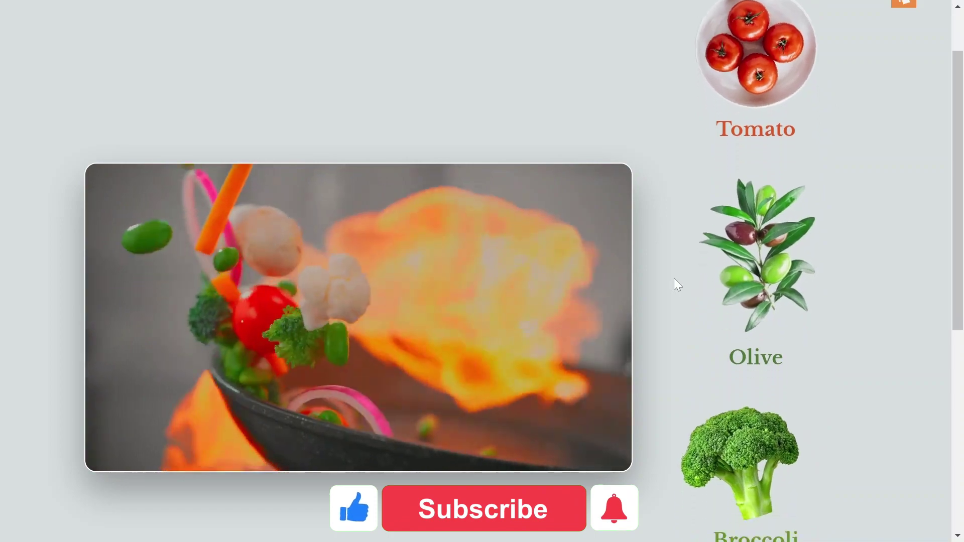